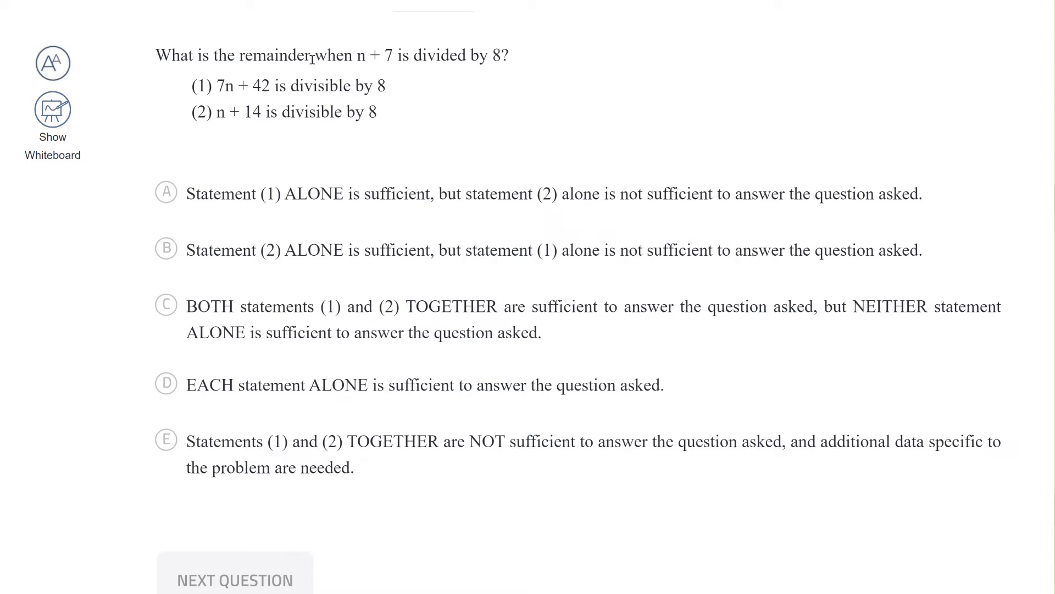
Step: Highlight 'n + 7' in the question stem, then bring up the whiteboard for scratch work
drag(357, 55, 398, 55)
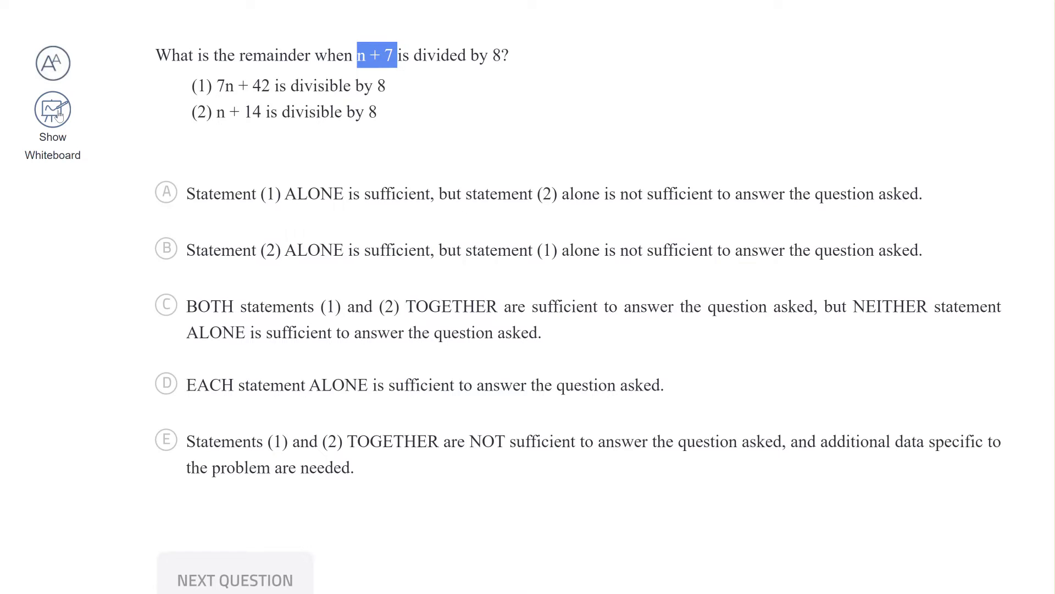
click(56, 112)
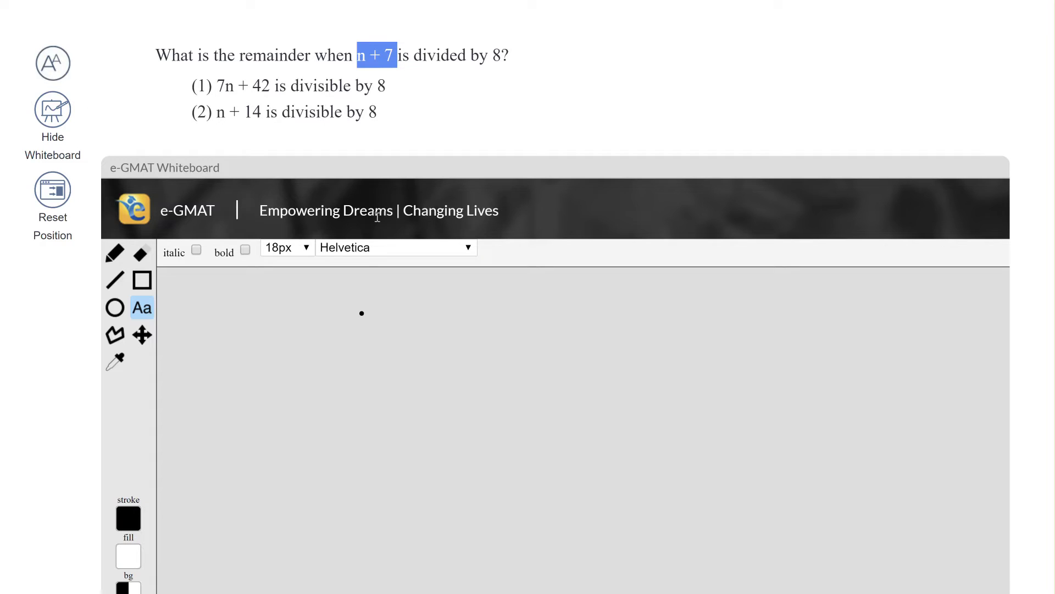
Step: Type the first Statement 1 lines: 'St1 = 7n + 42 = 8K' and '7(n+6) = 8K'
click(208, 301)
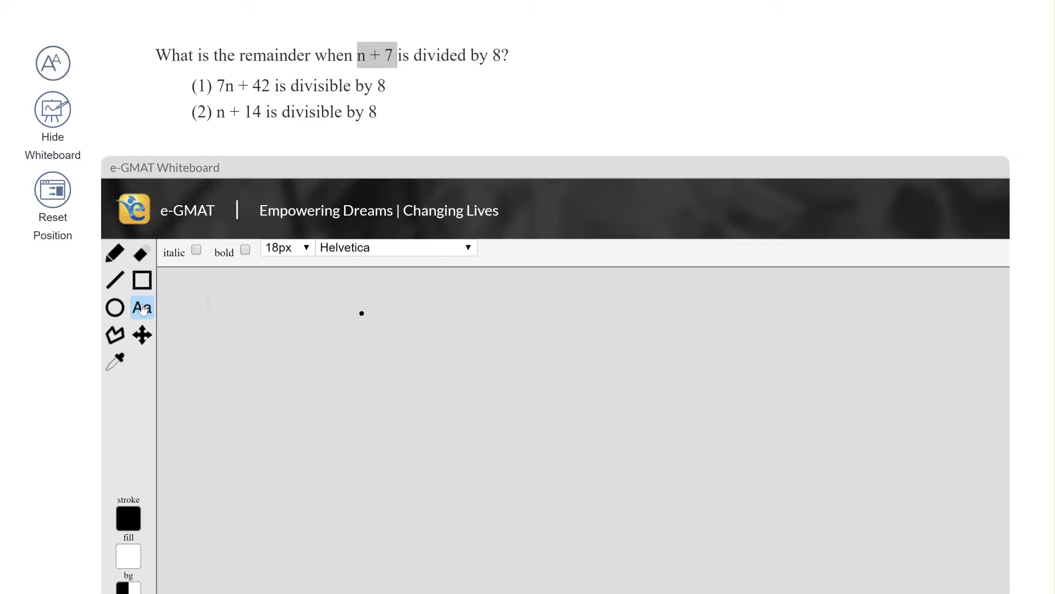
text(S)
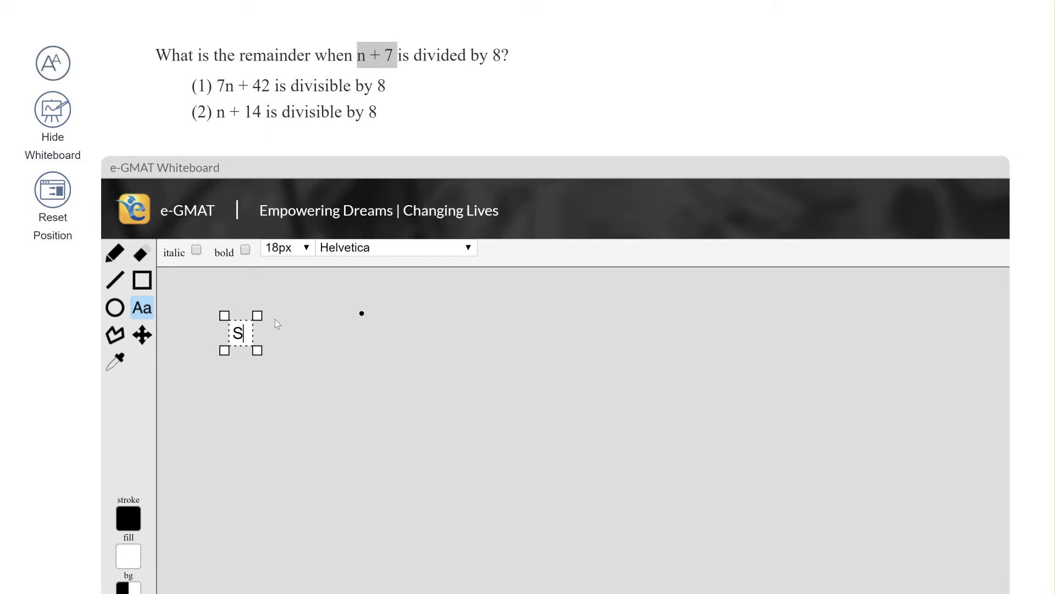
text(t1 = )
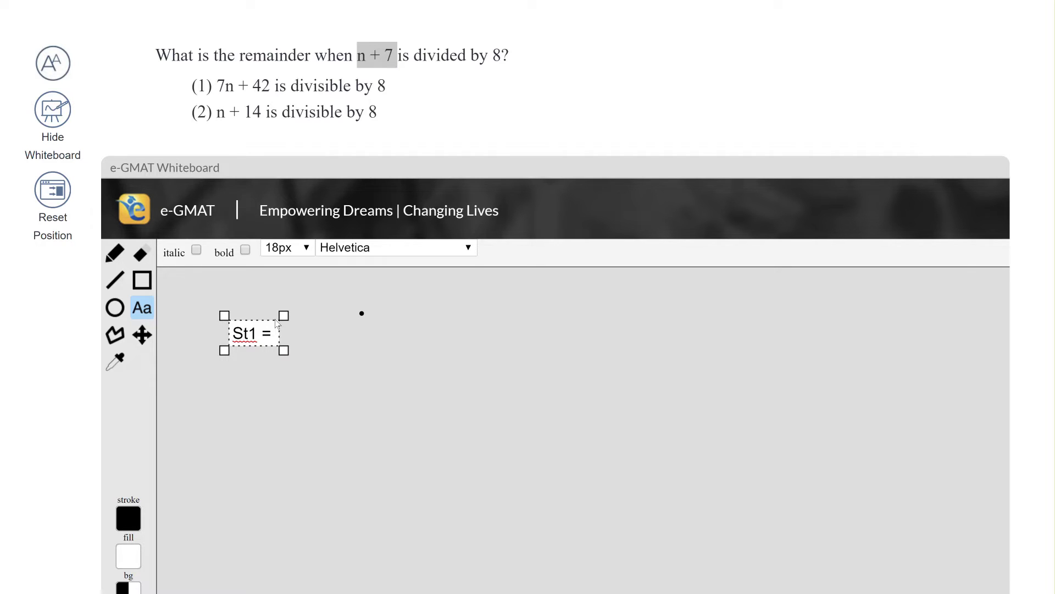
text(7n )
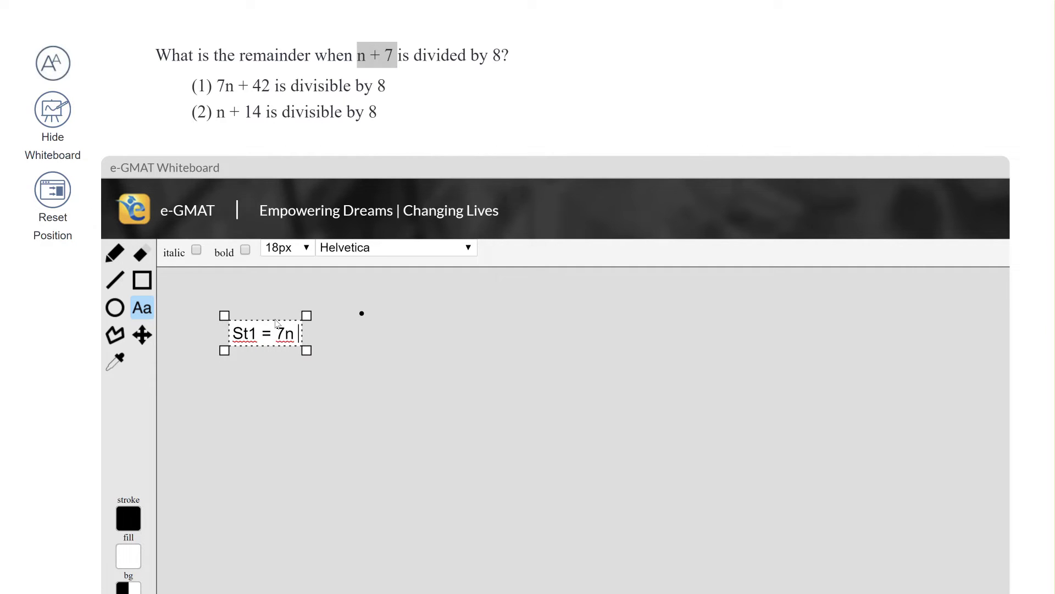
text(+ 4)
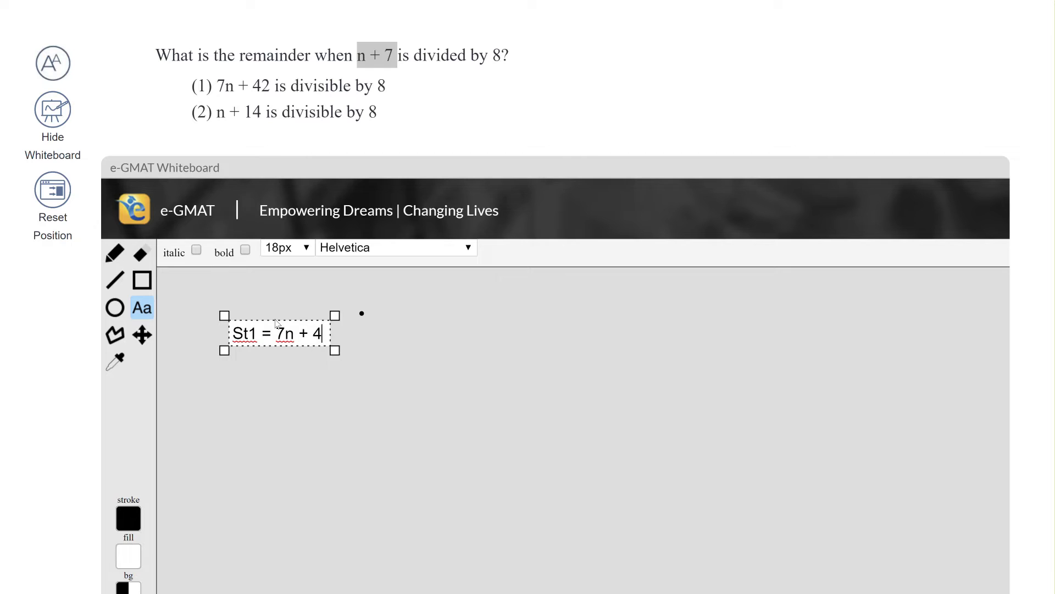
text(2 = 8K)
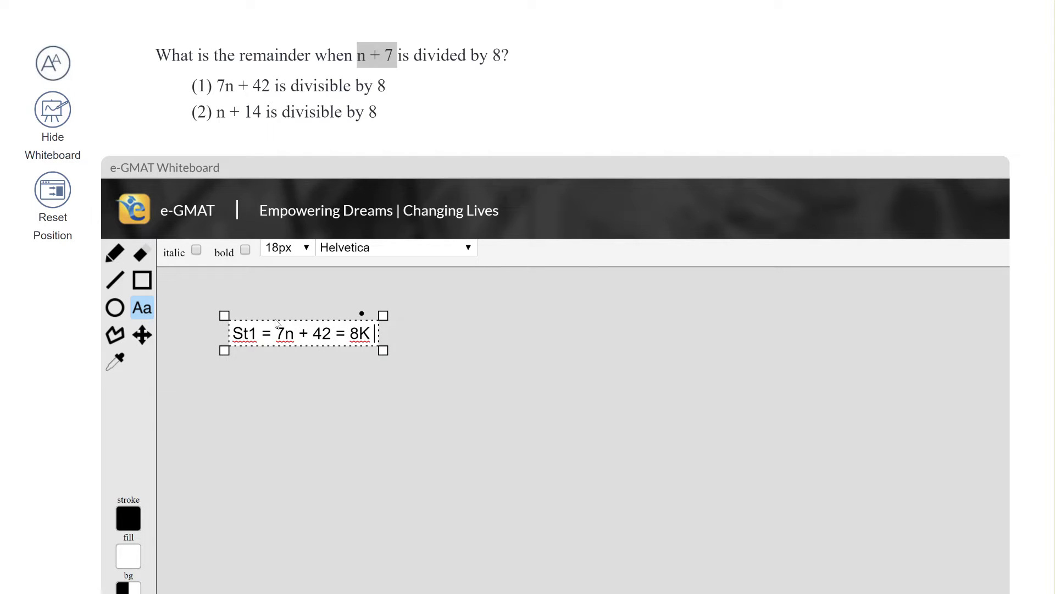
key(Return)
key(Return)
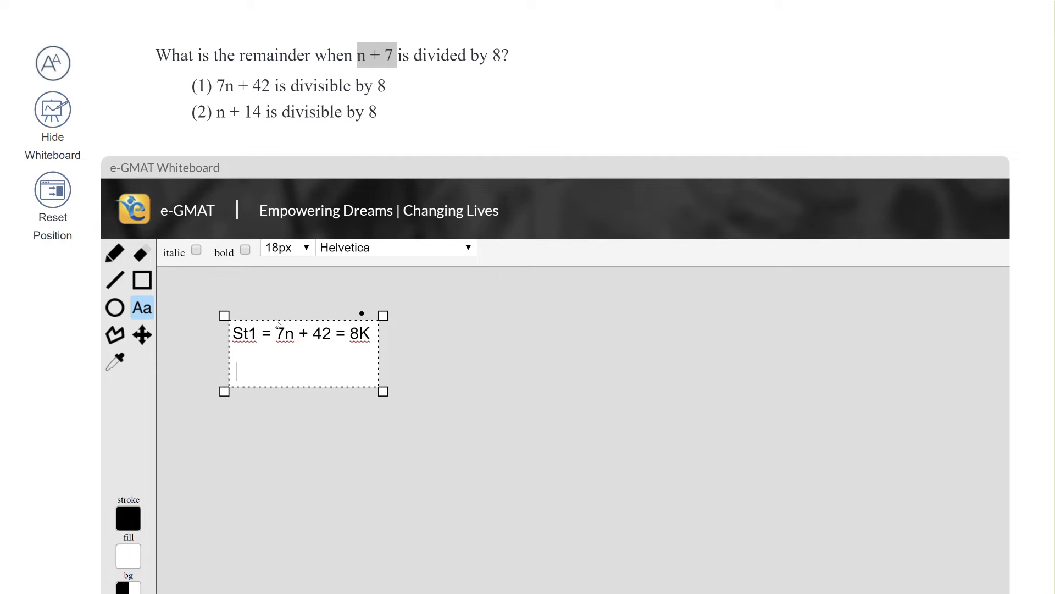
text(&)
key(BackSpace)
text(7()
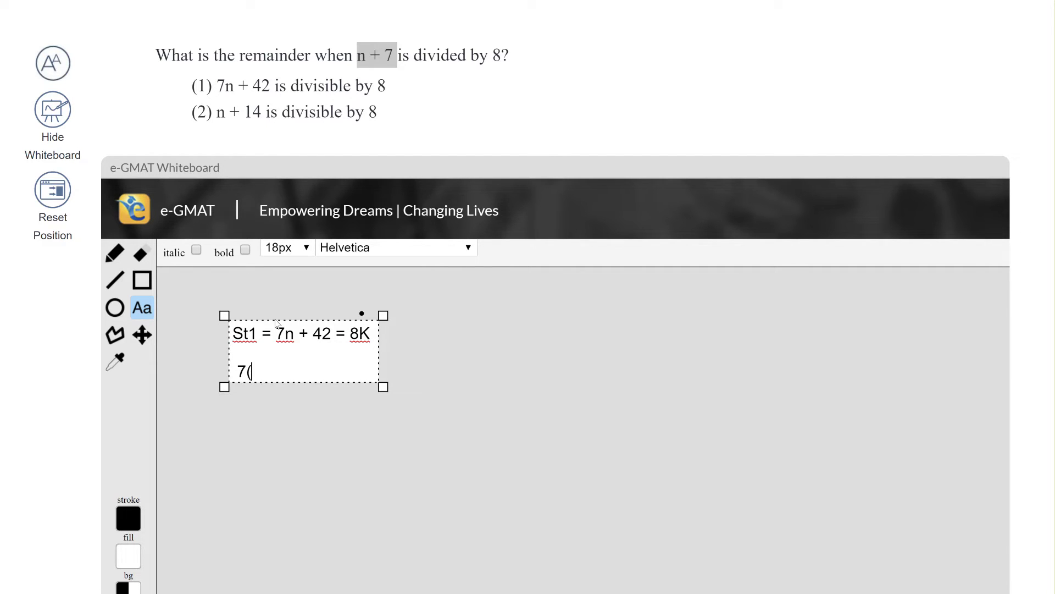
text(n+6) = 8K)
click(241, 374)
click(245, 372)
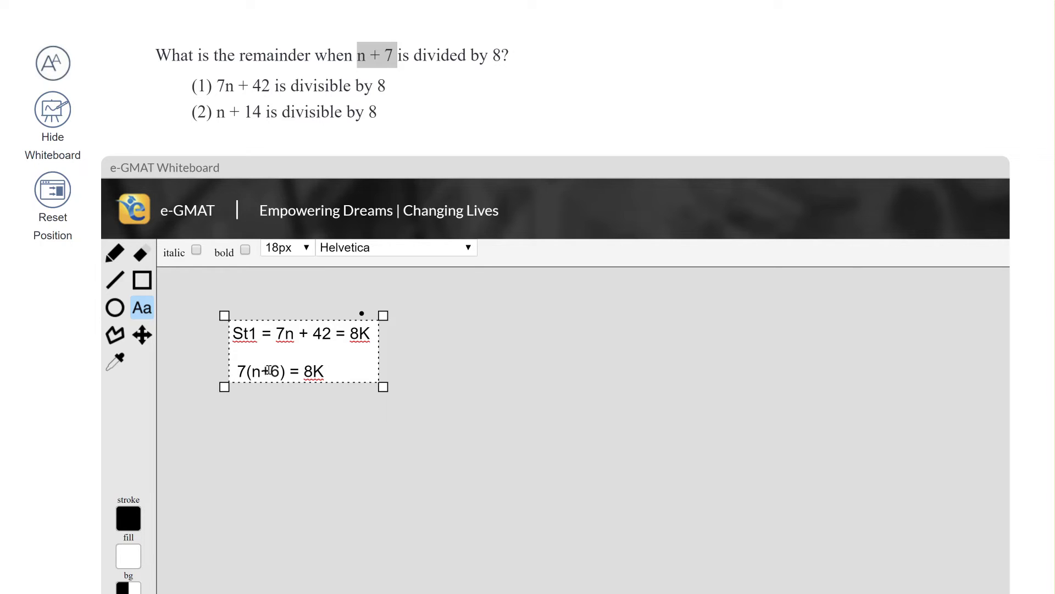
click(330, 373)
Step: Add the lines 'n+6 = 8K' and 'n+ 6 + 1 = 8K + 1' to Statement 1's work
key(Return)
key(Return)
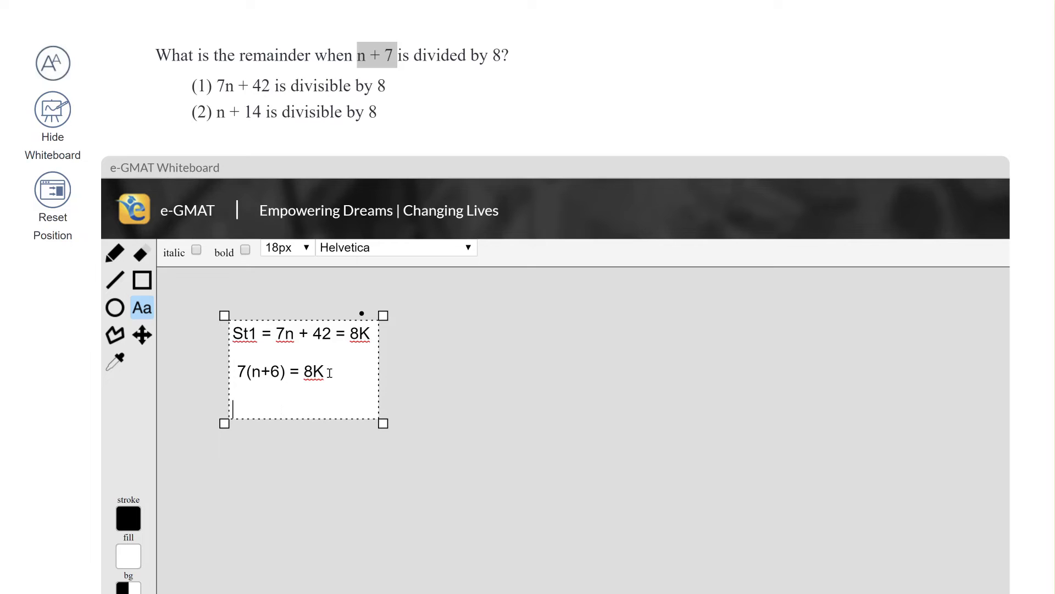
text(=> n)
text(=8)
key(BackSpace)
key(BackSpace)
text(+6 = 8K)
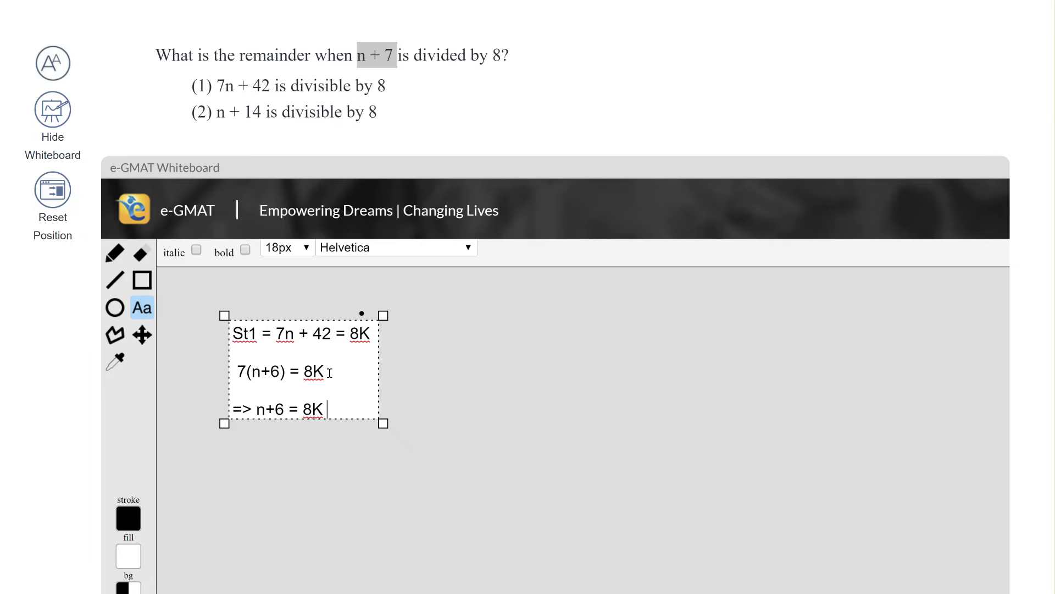
key(Return)
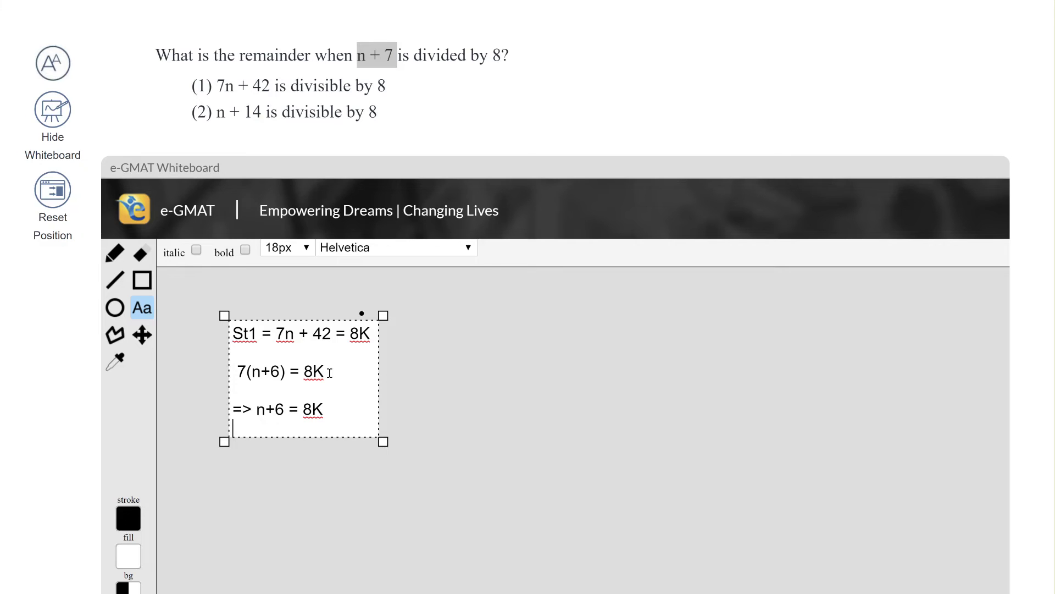
text(=> )
text(n+ 7)
text( =)
key(Left)
key(Left)
key(BackSpace)
text(6 + 1)
key(Right)
text(8K + 1)
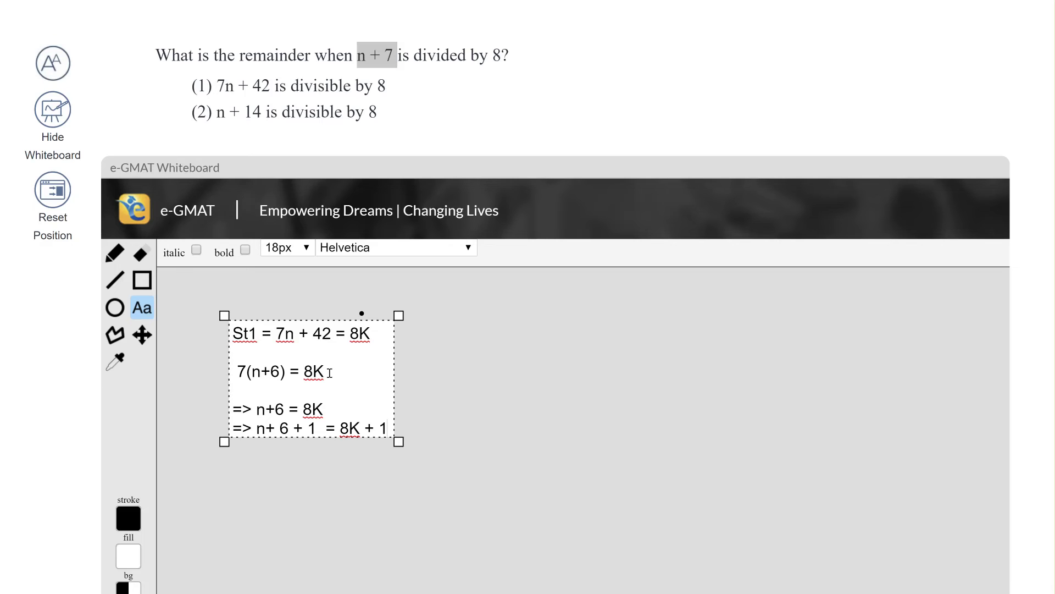
click(460, 375)
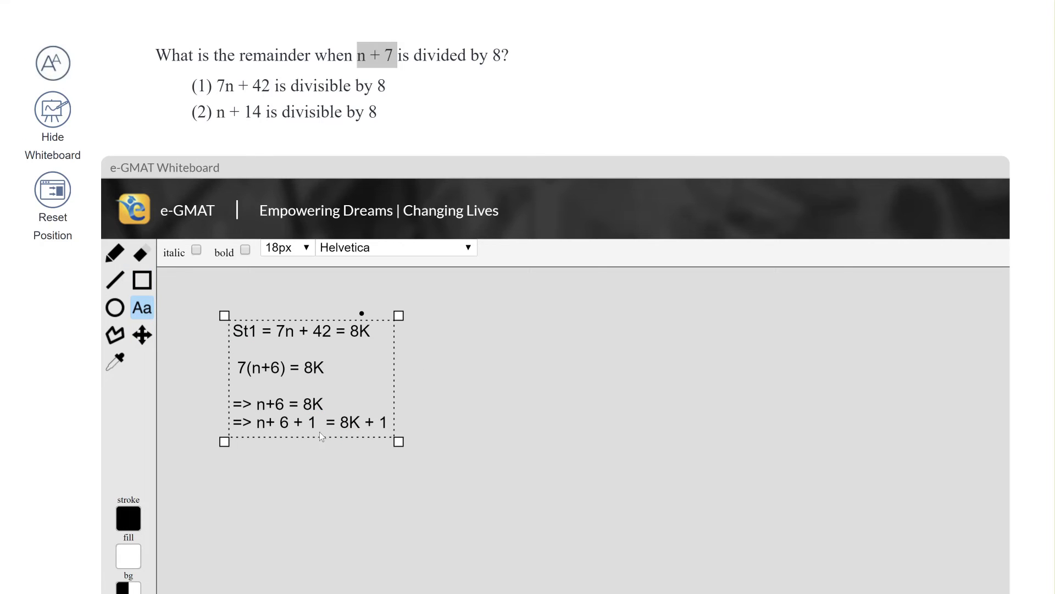
Step: Move Statement 1 up, then type 'n+ 14 = 8K', 'n + 14 -8 = 8k -8', 'n+6 = 8(K-1)'
click(142, 335)
drag(230, 465, 229, 361)
click(141, 308)
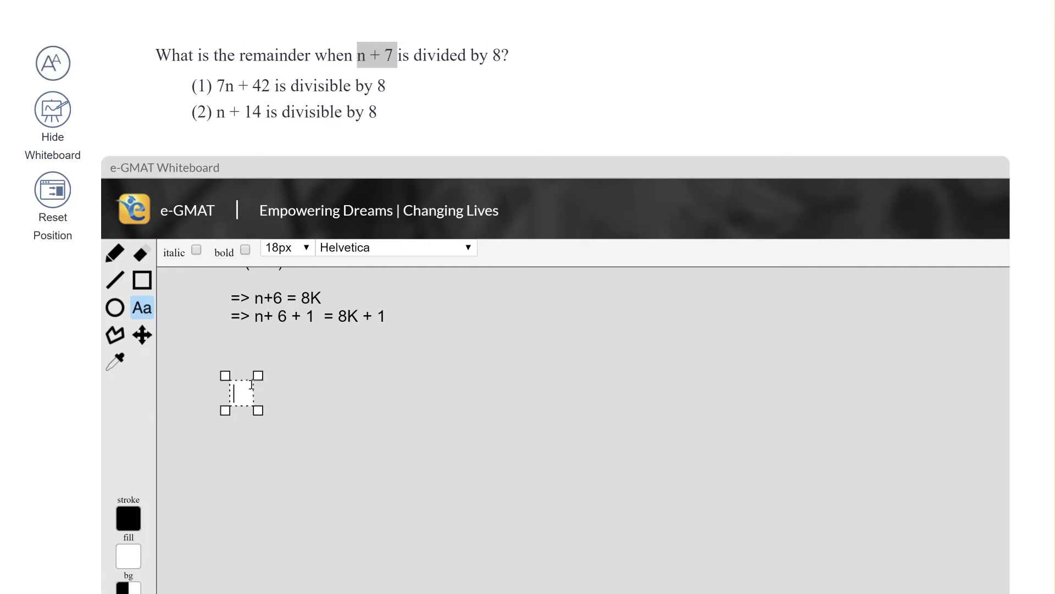
text(n+ 14)
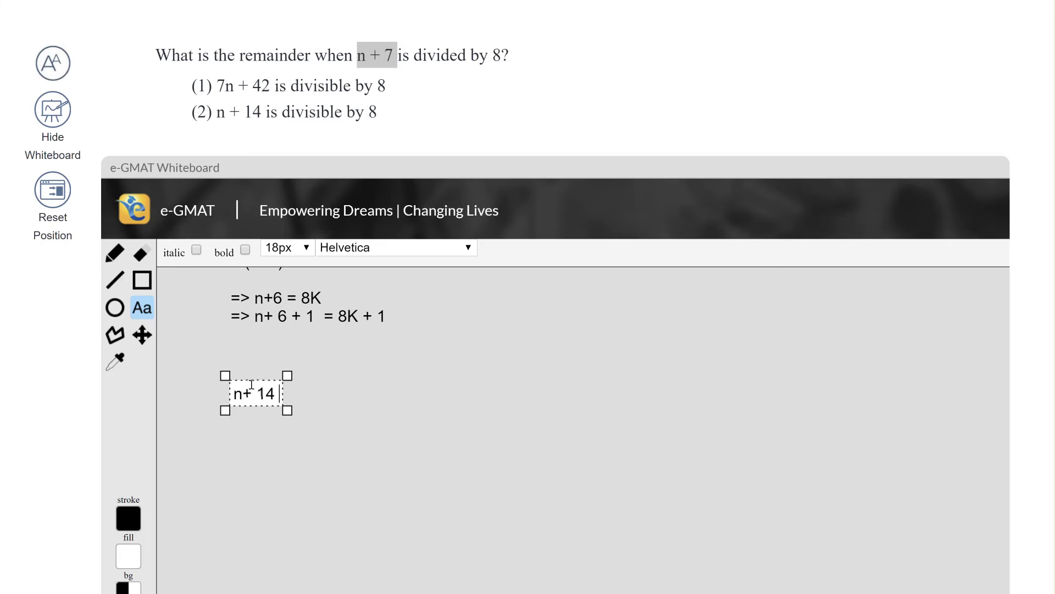
text( = 8)
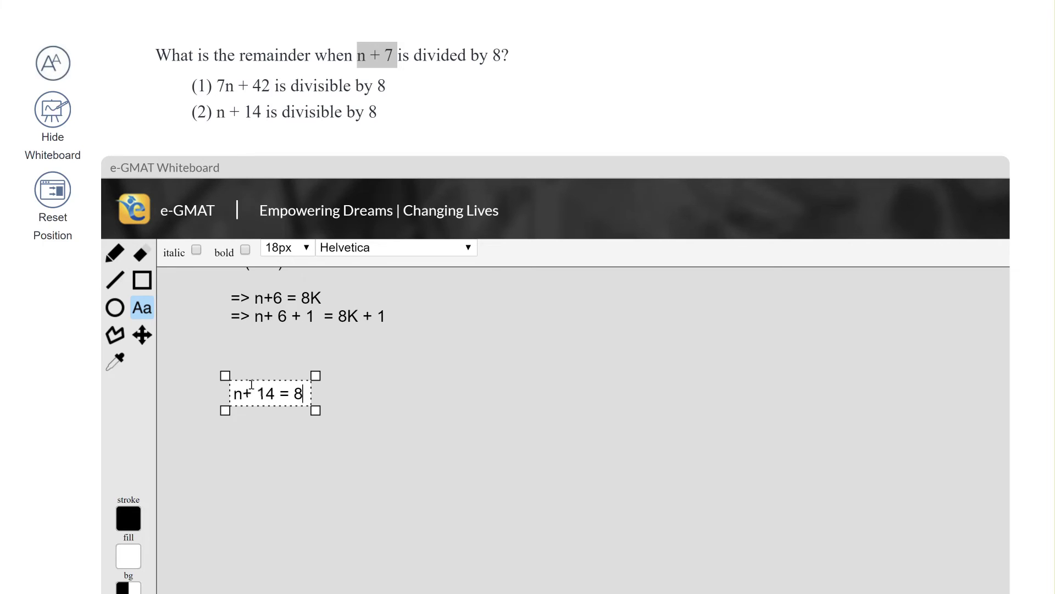
text(K)
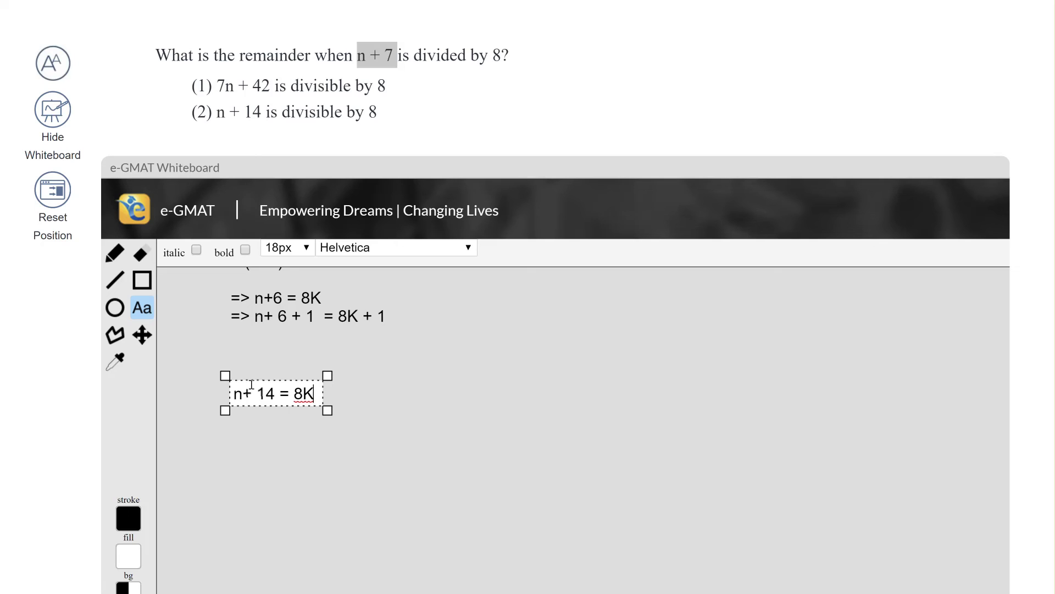
key(Return)
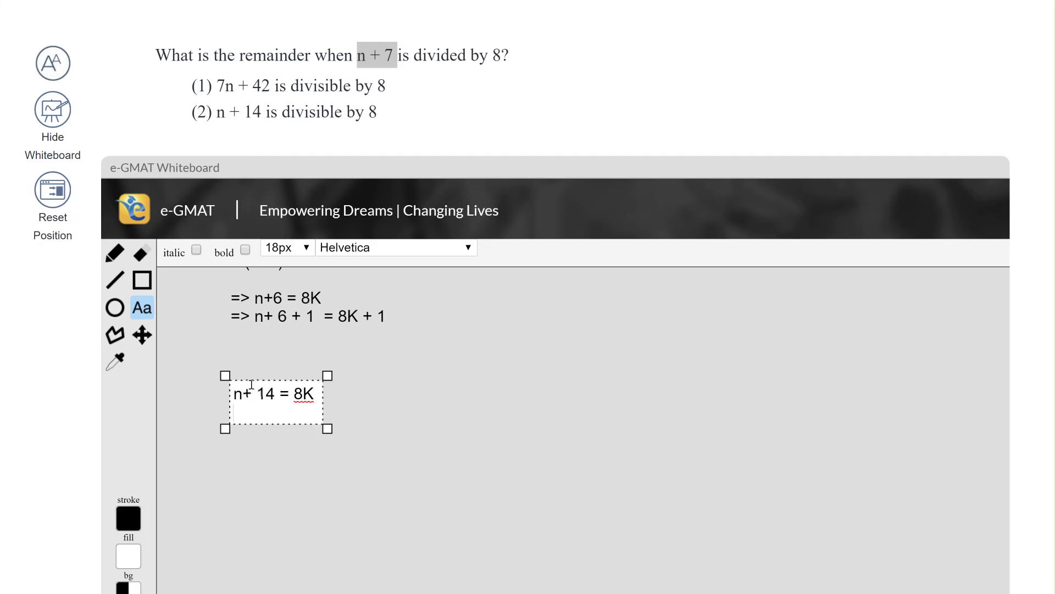
text(n + 14 -8 = 8k -8)
key(Return)
key(Return)
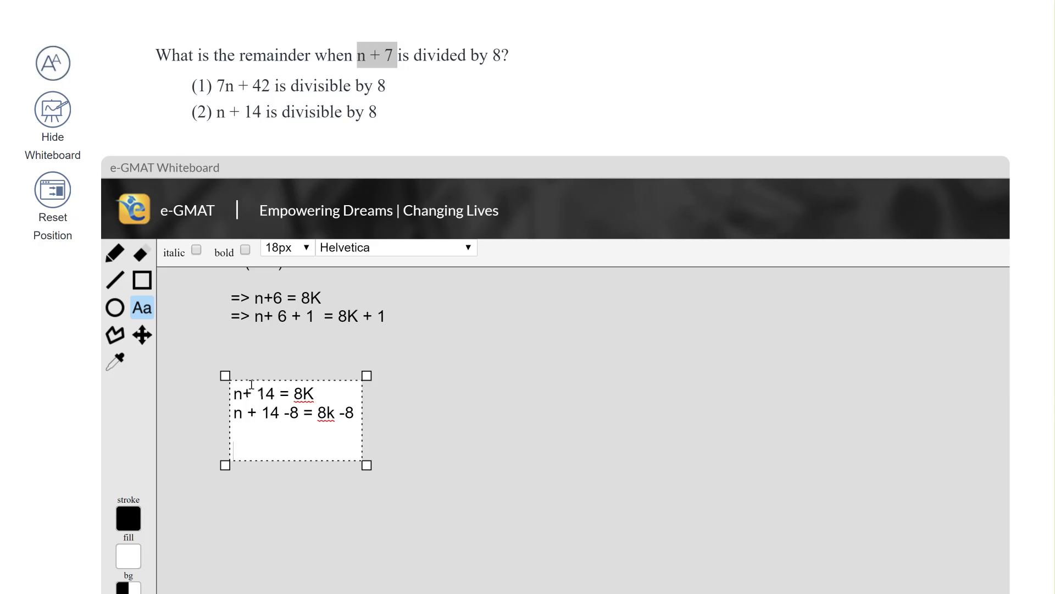
text(n+6 = 8(K-1))
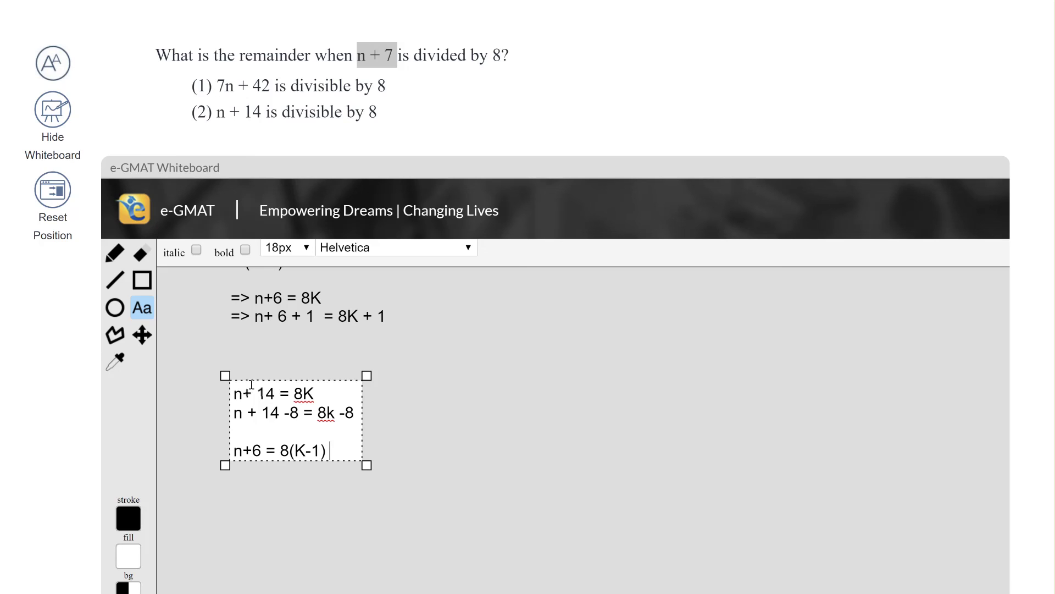
click(404, 477)
Step: Hide the whiteboard and select answer D: each statement alone is sufficient
click(404, 477)
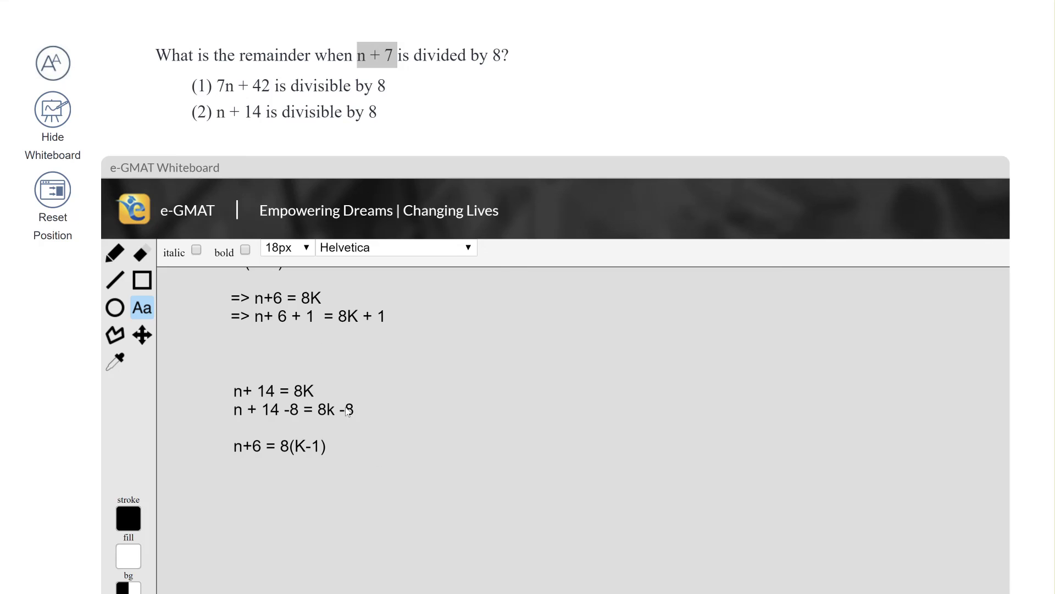
click(61, 117)
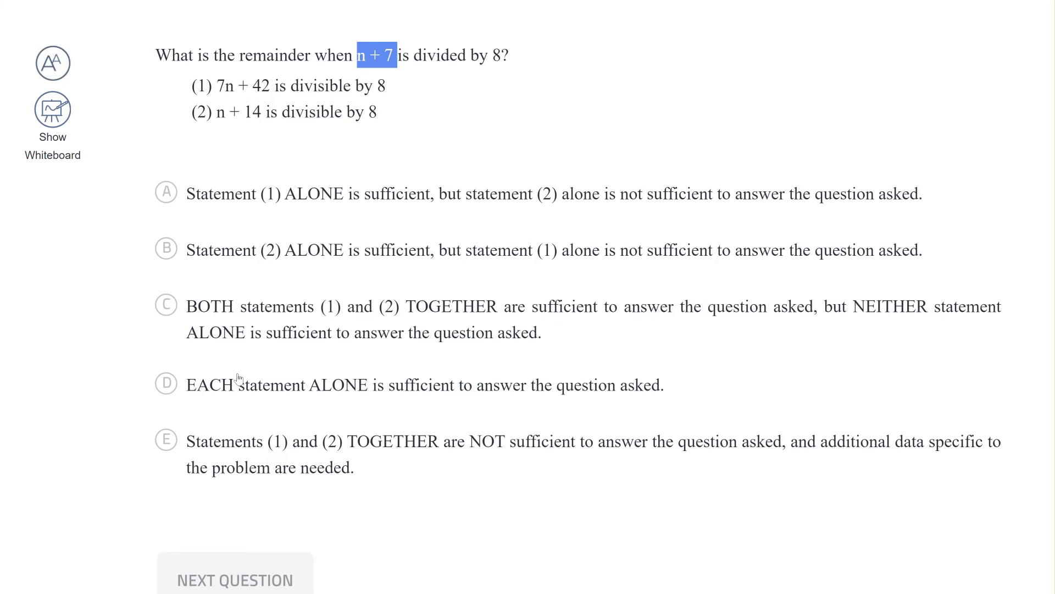
click(241, 386)
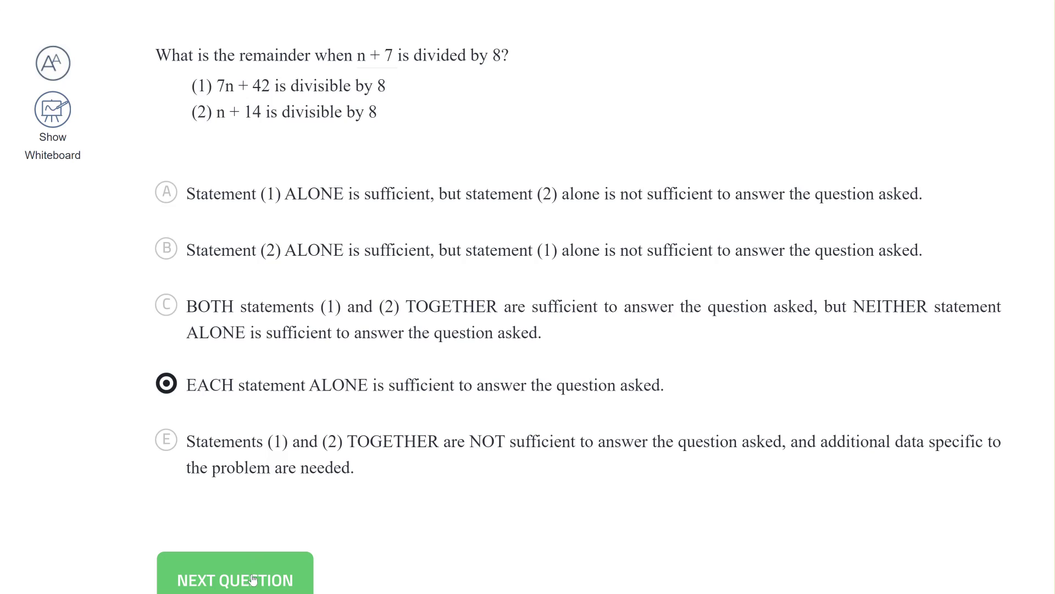